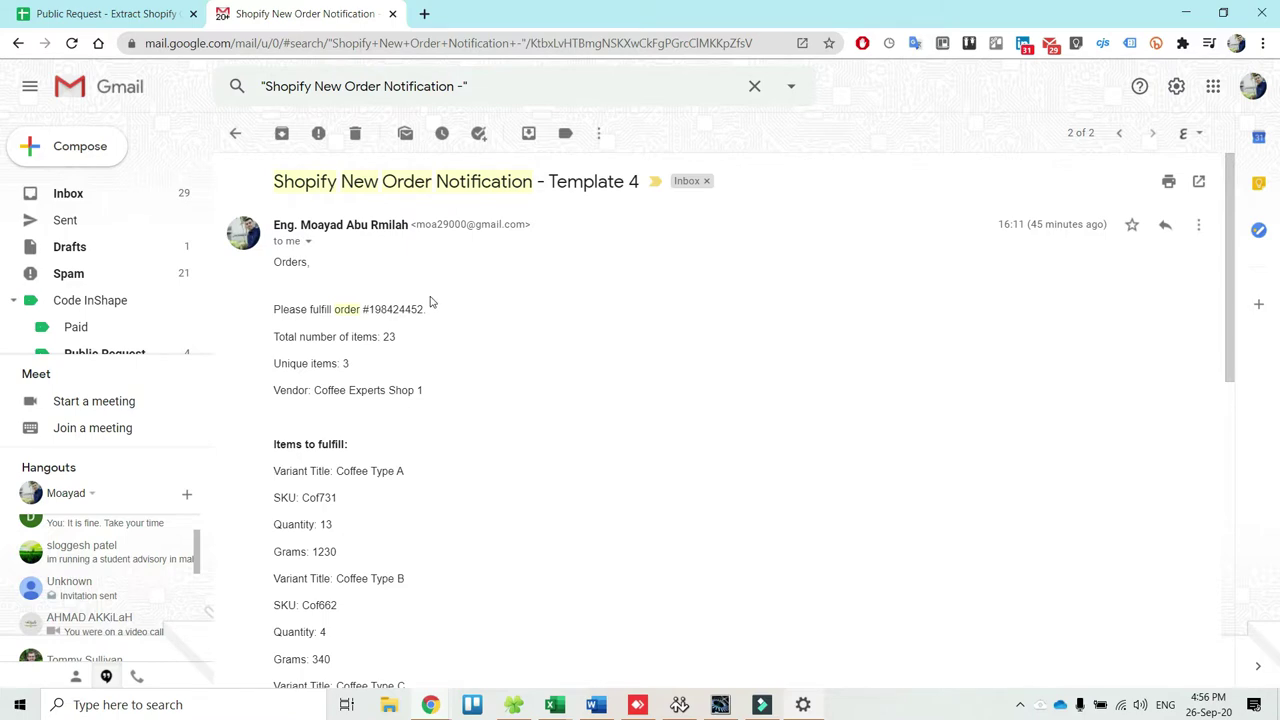
Step: Read through the open order email, highlighting 'Please fulfill order' and the Variant Title label
scroll(370, 295, down, 1)
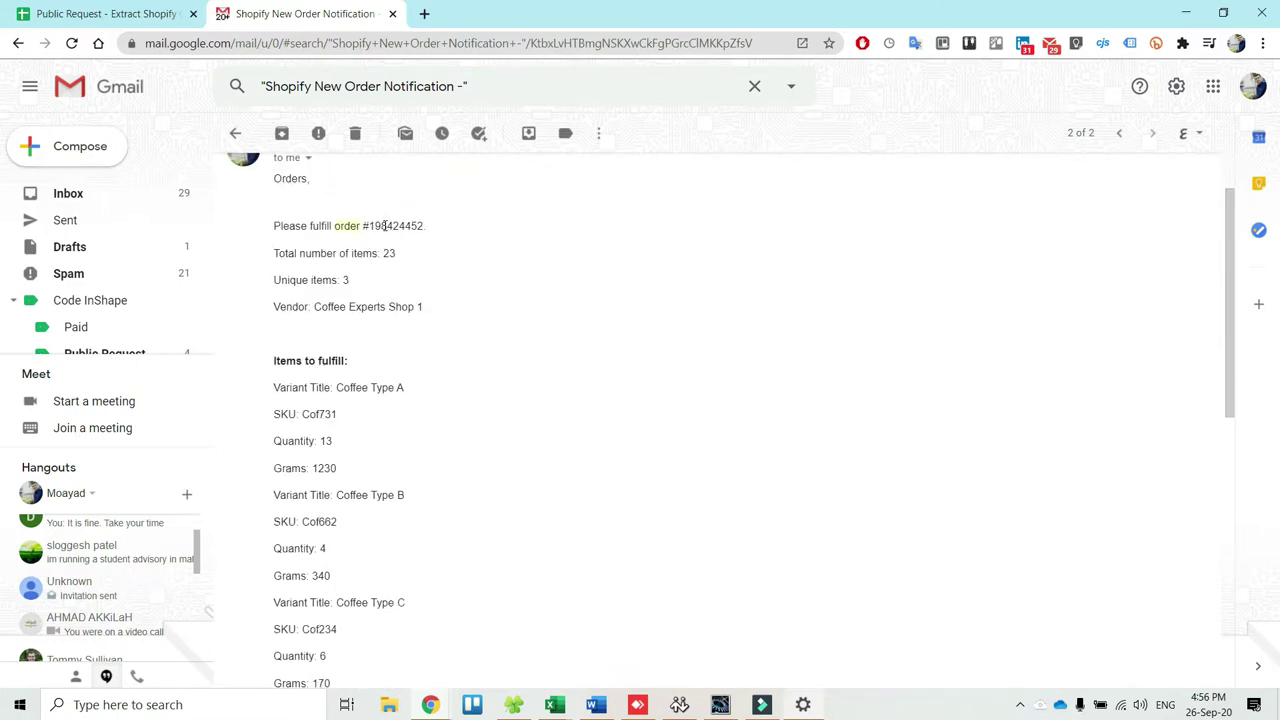
drag(362, 226, 276, 222)
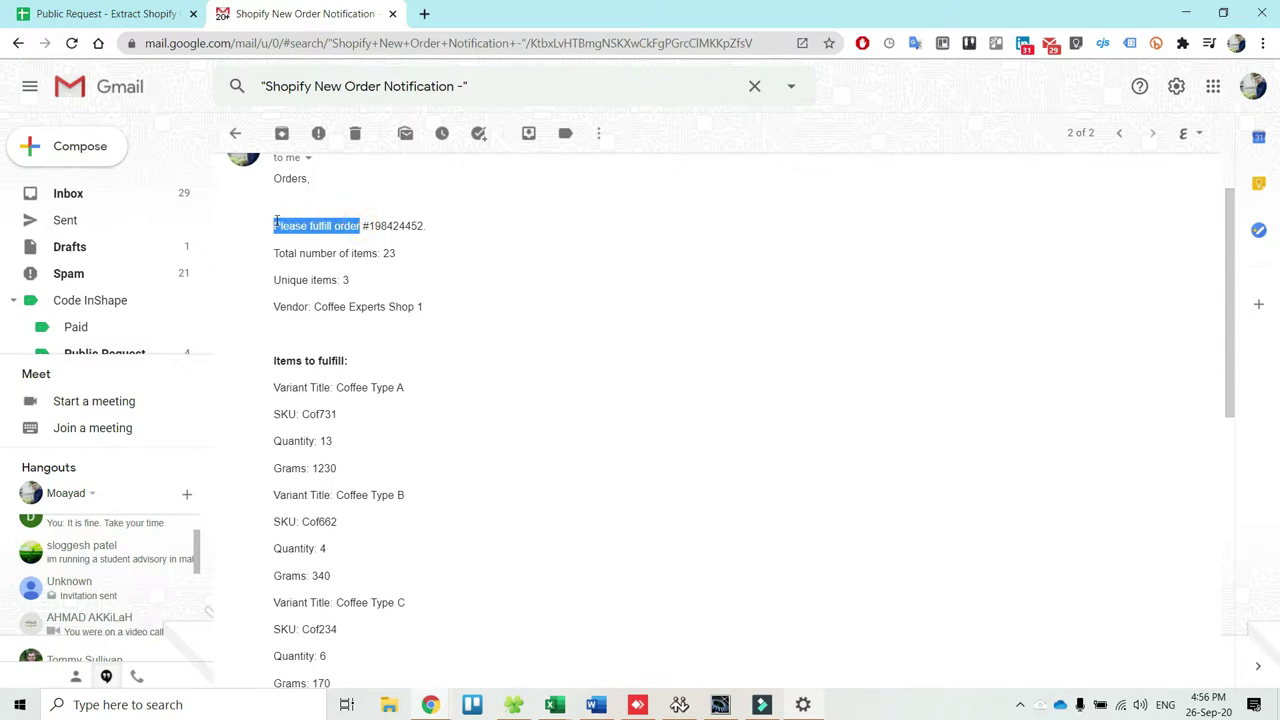
click(351, 226)
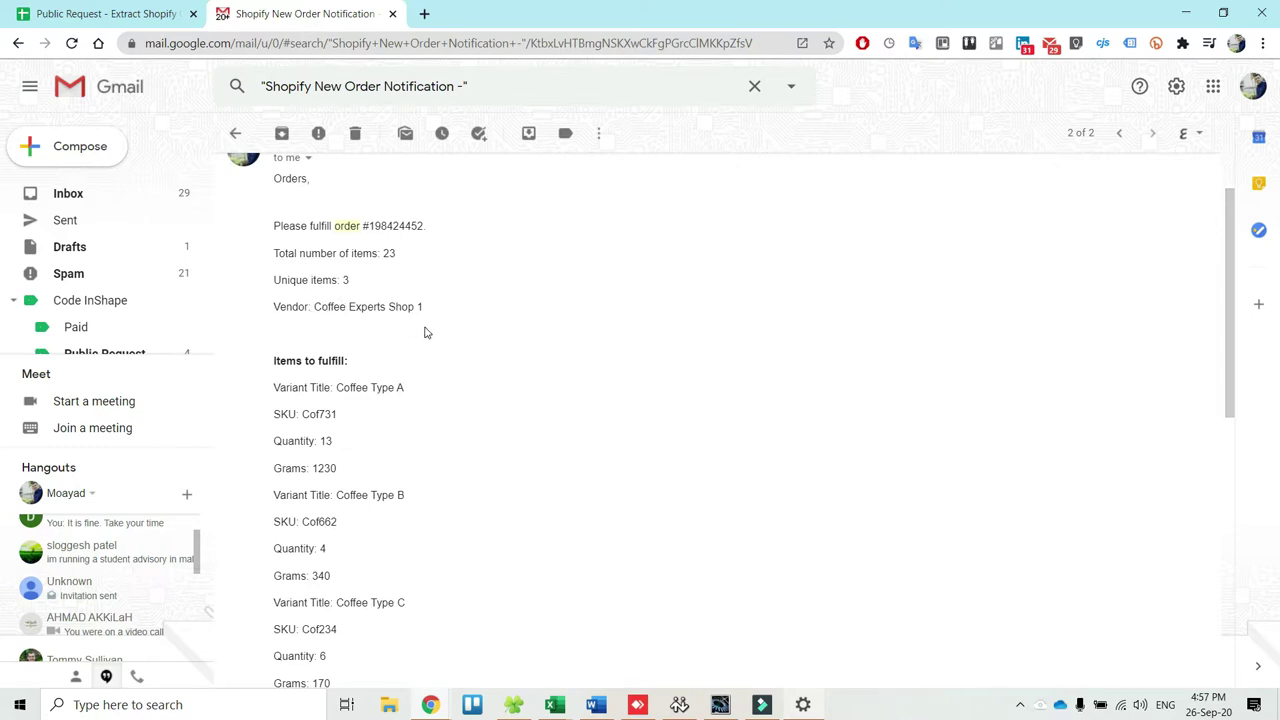
scroll(424, 332, down, 1)
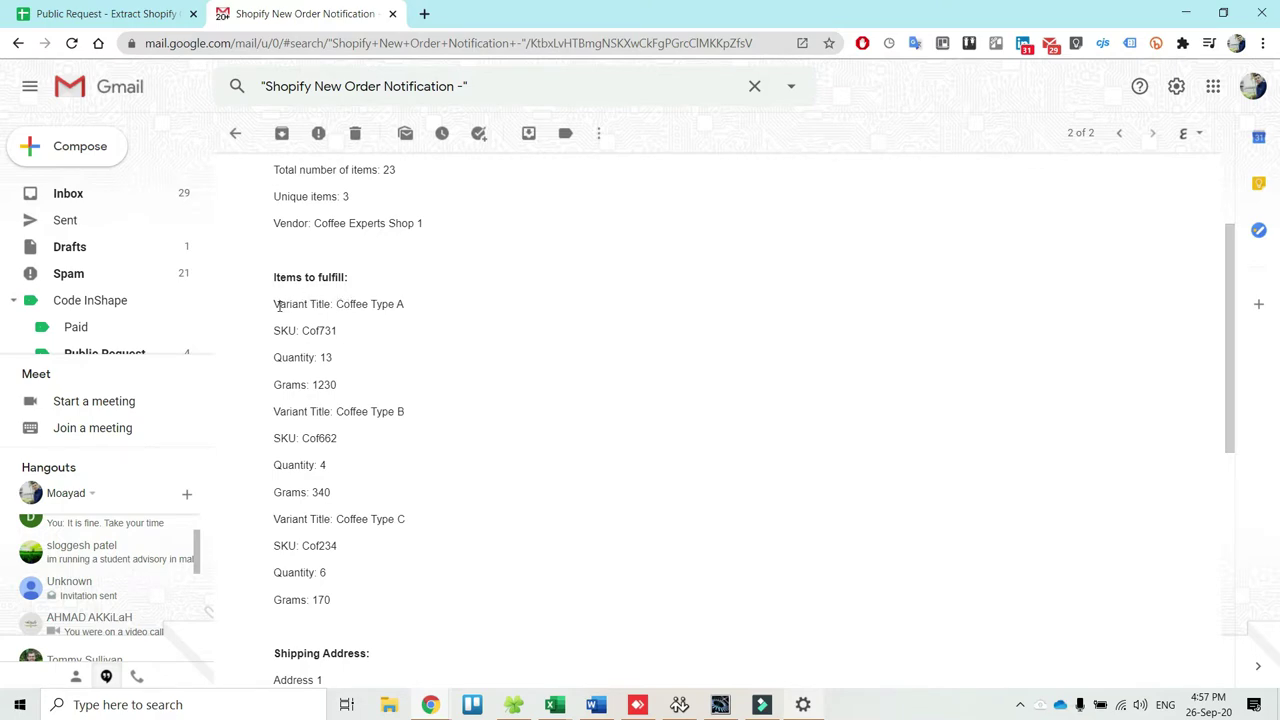
drag(279, 307, 331, 309)
scroll(352, 372, down, 1)
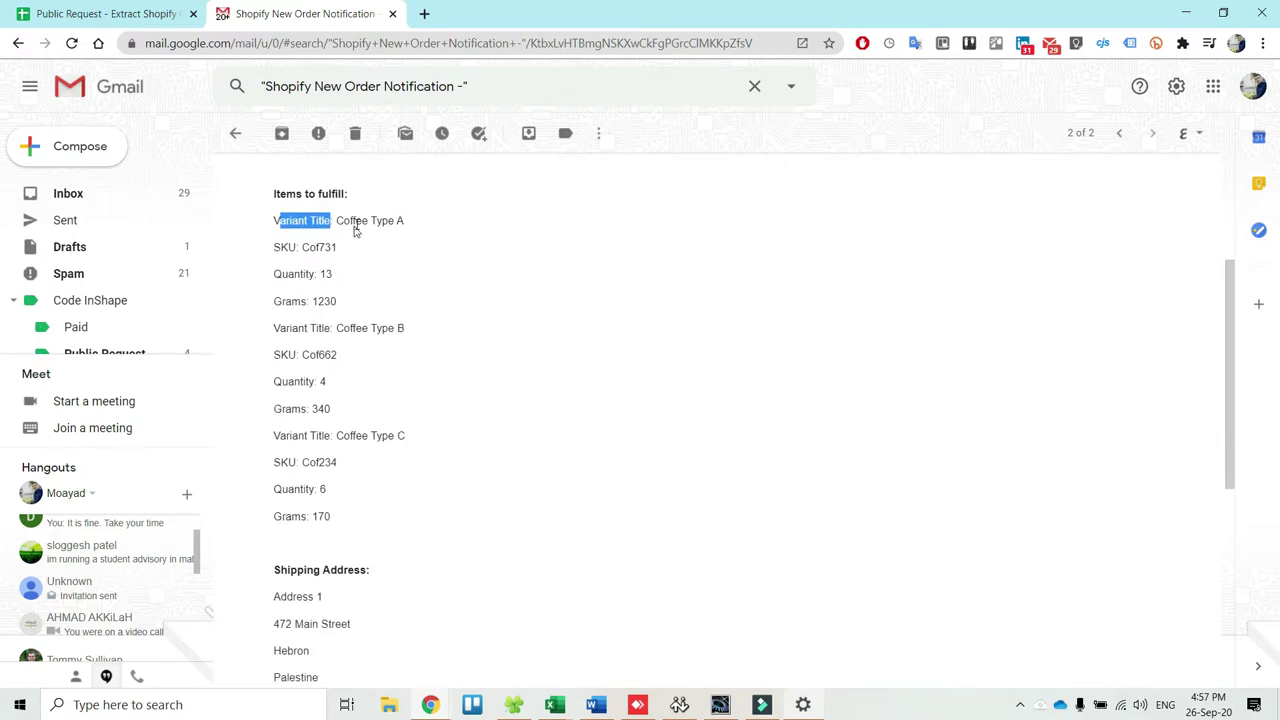
click(379, 219)
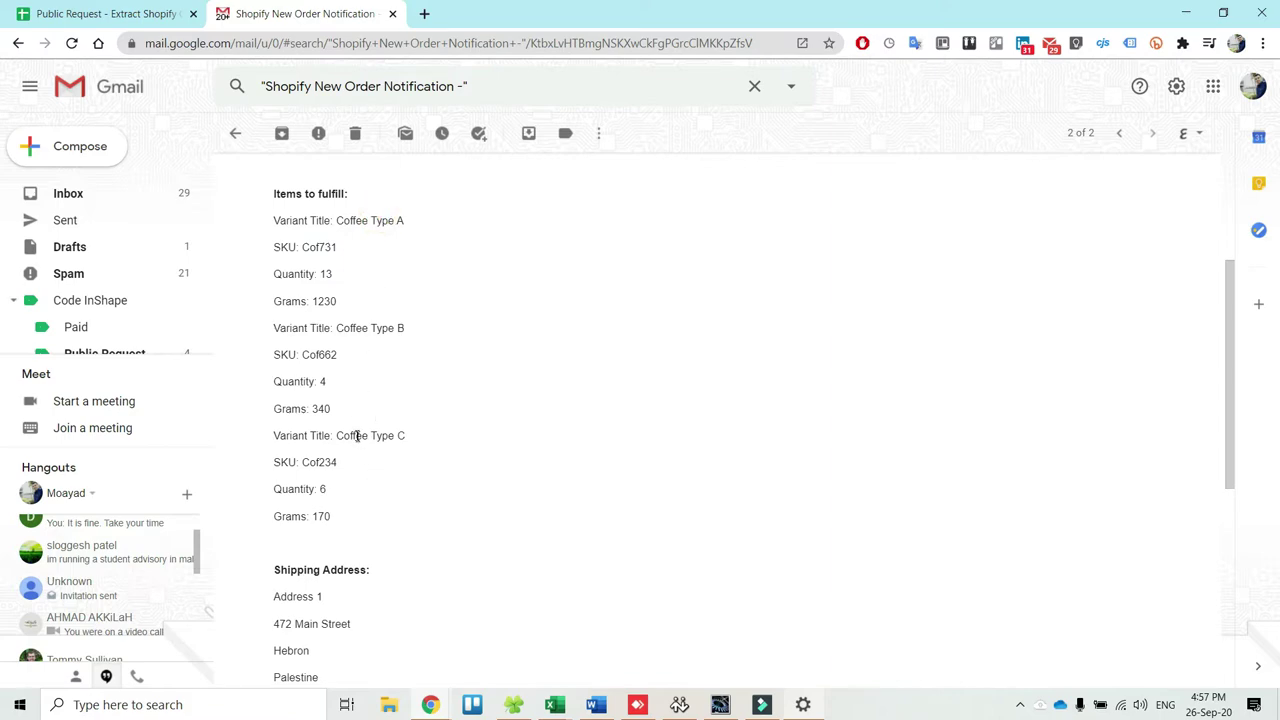
scroll(357, 434, down, 2)
scroll(352, 412, down, 1)
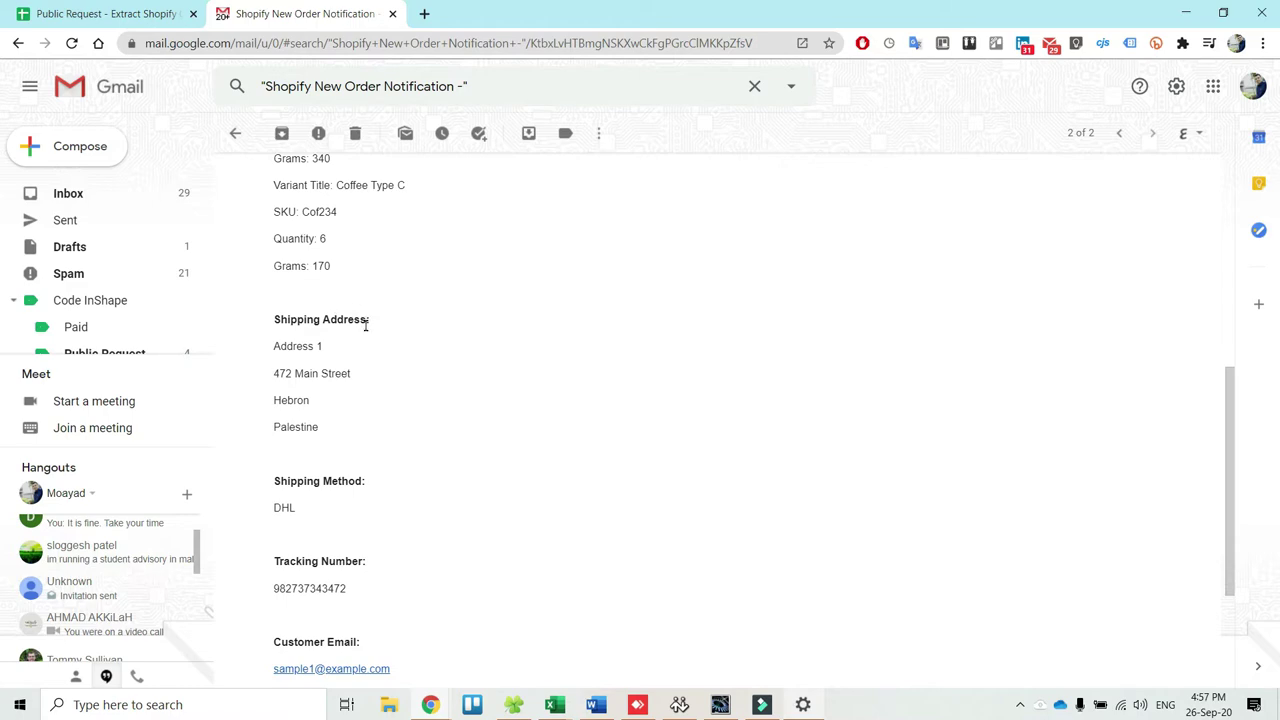
scroll(355, 355, down, 1)
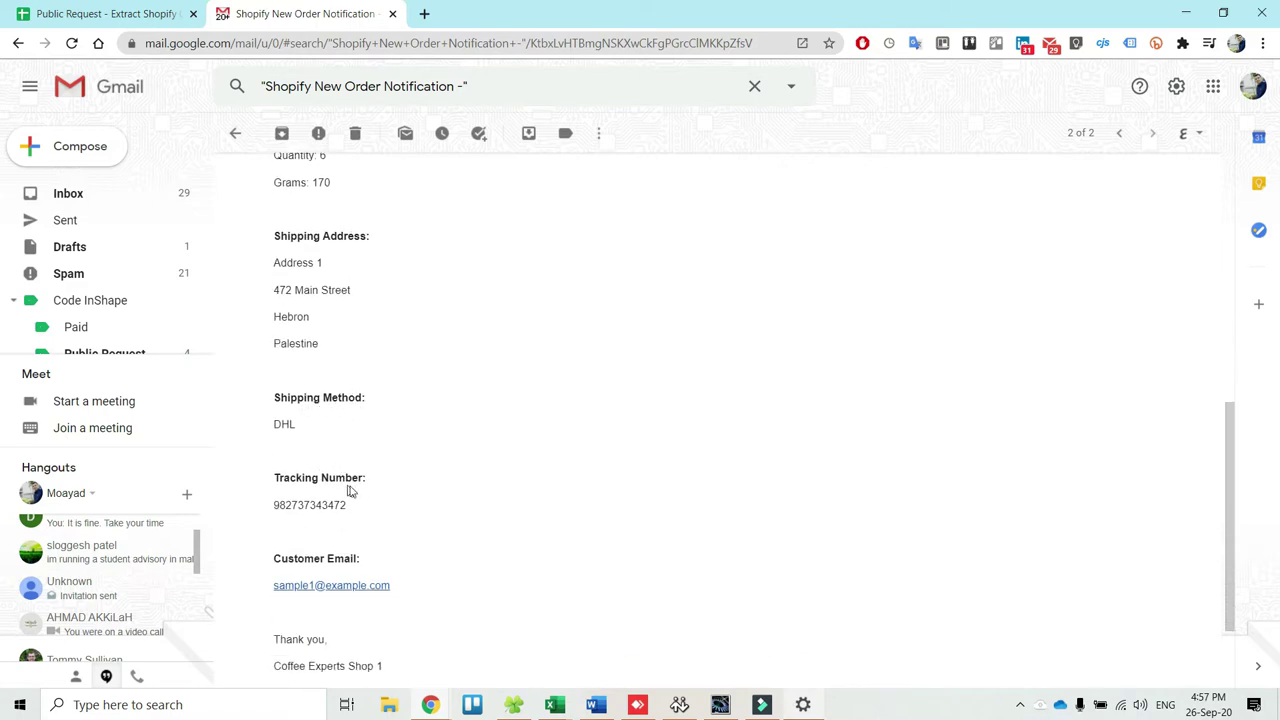
scroll(350, 490, down, 1)
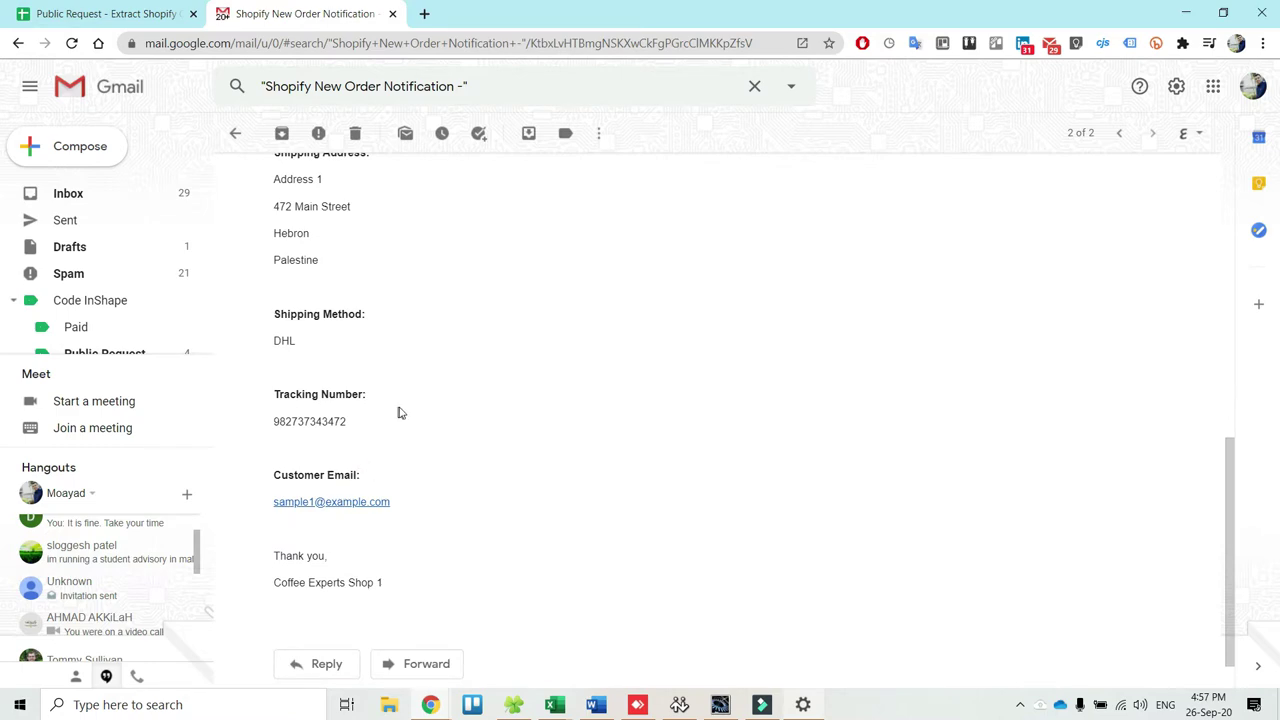
scroll(403, 409, up, 5)
scroll(410, 368, up, 2)
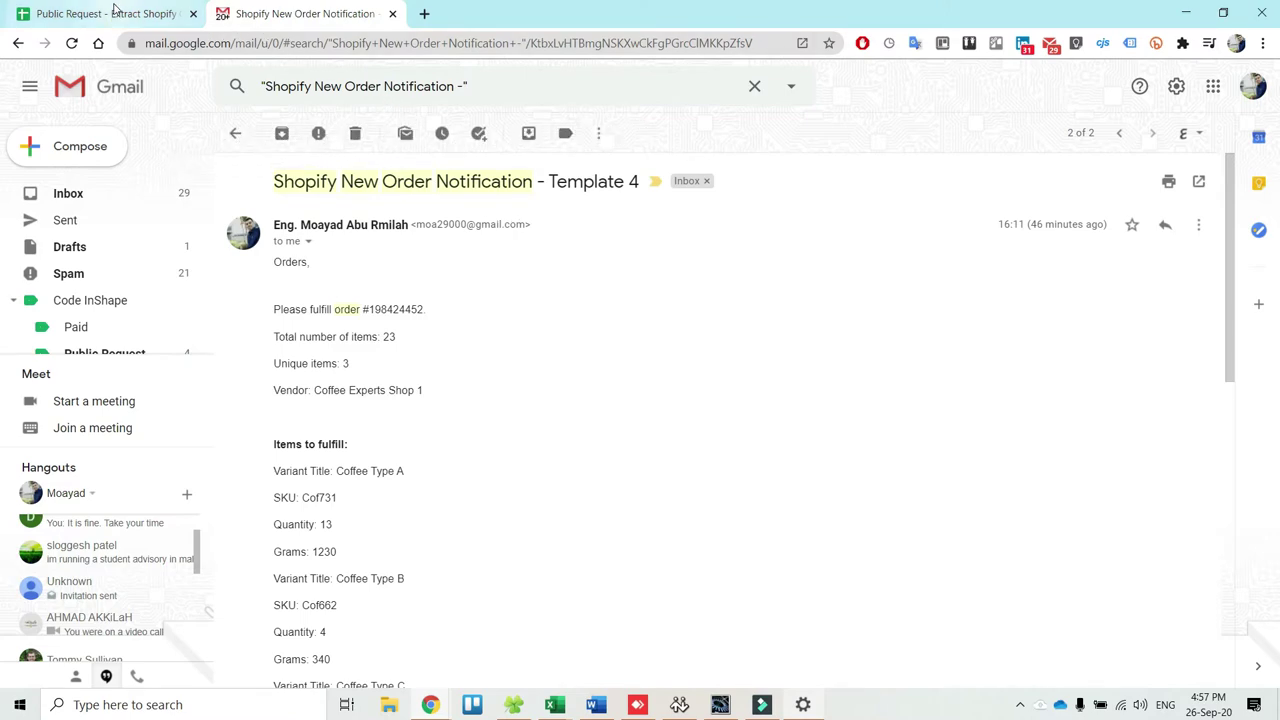
Step: Check the spreadsheet, then review the Template 5 order email and return to both search results
click(110, 14)
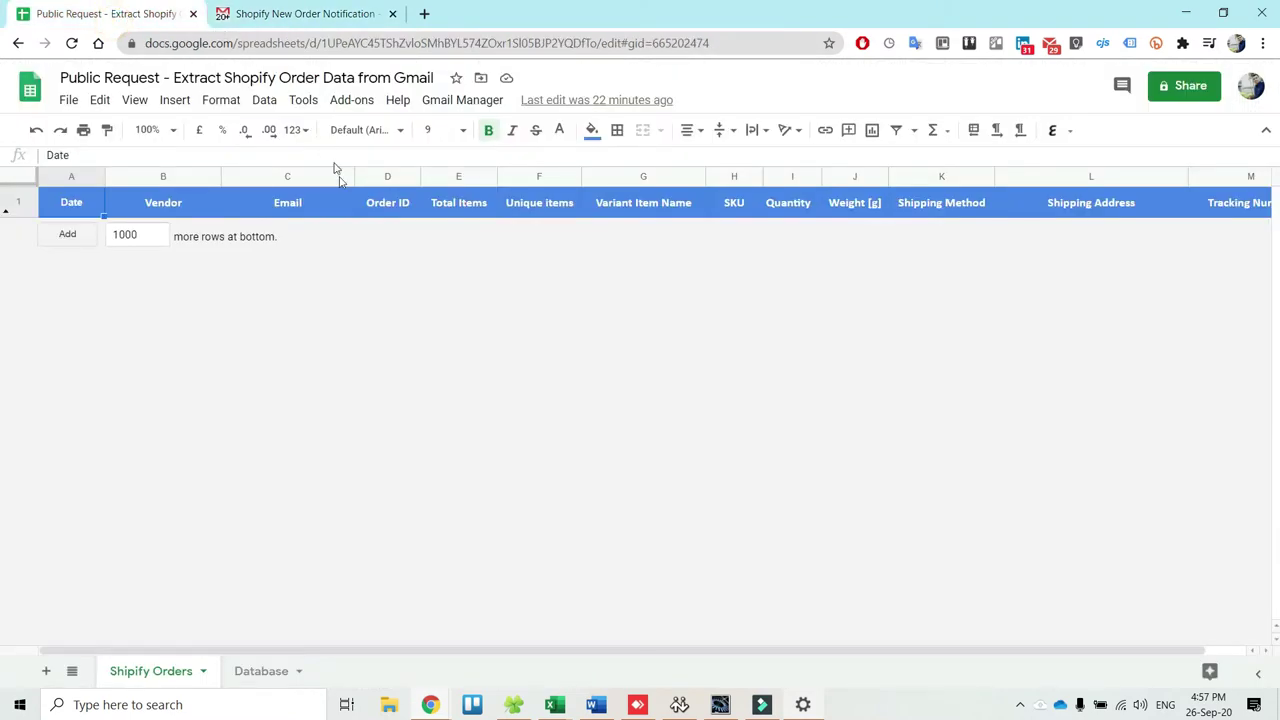
click(307, 14)
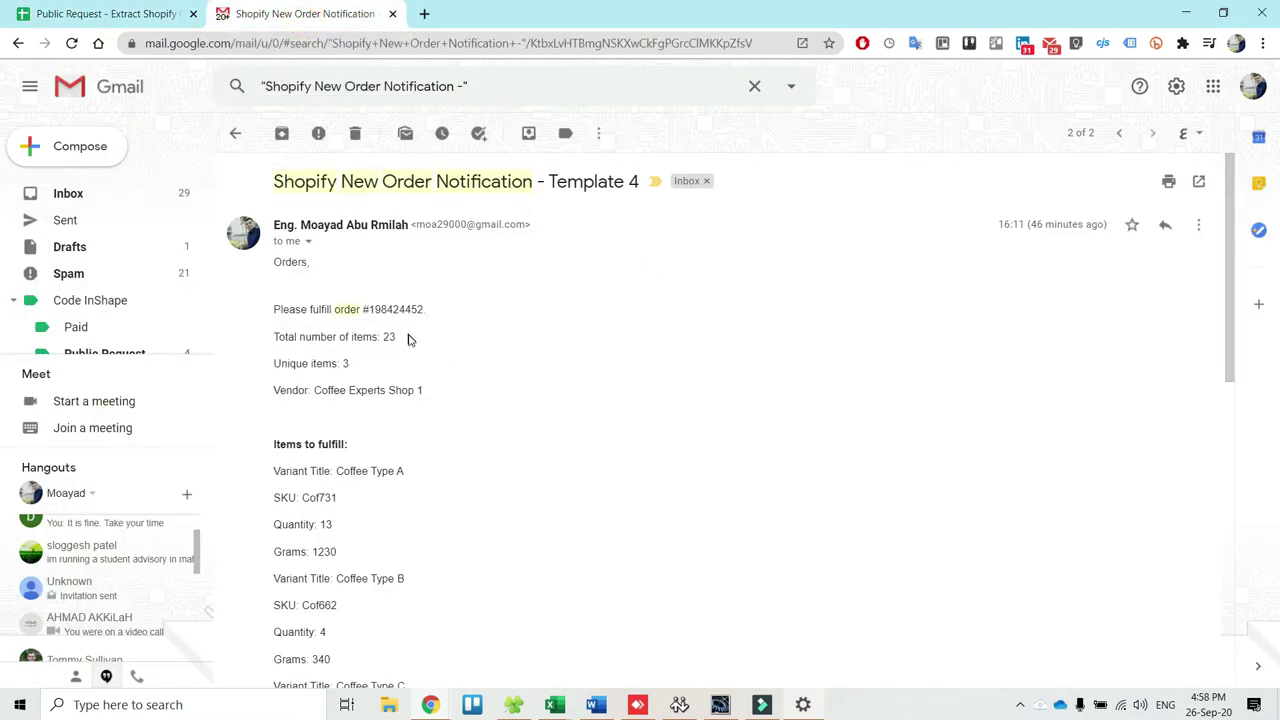
click(233, 136)
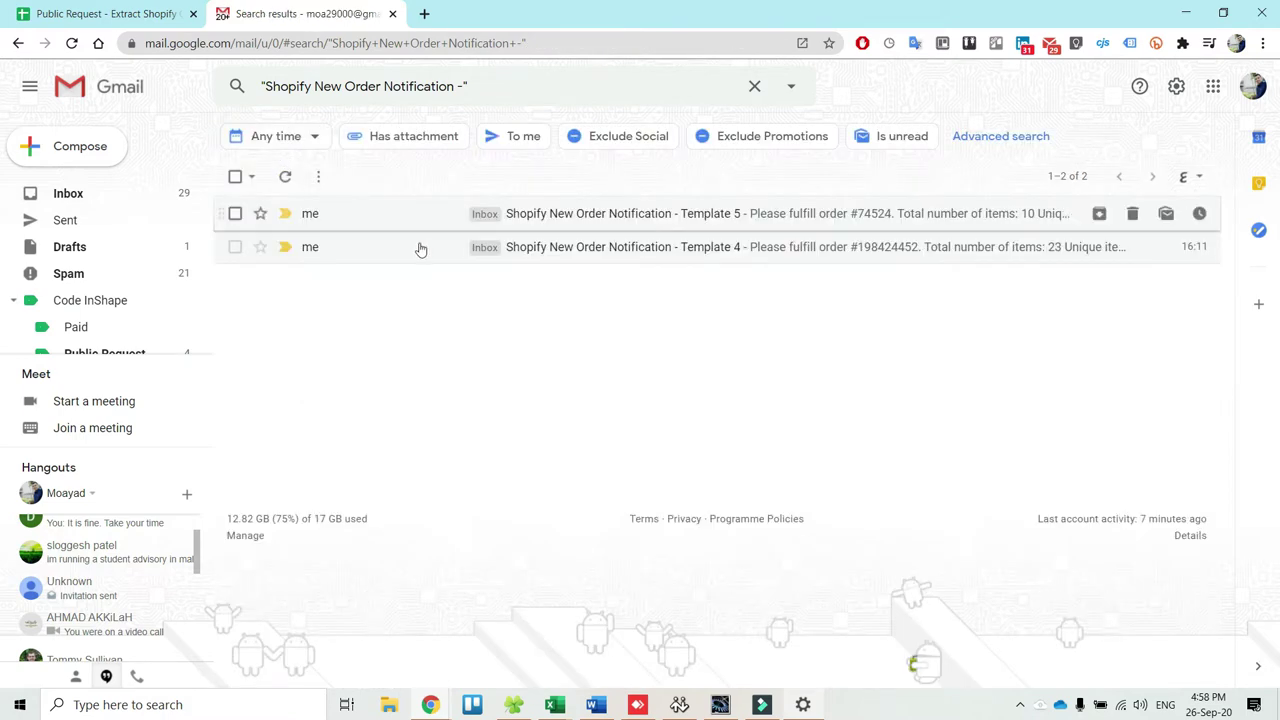
click(628, 215)
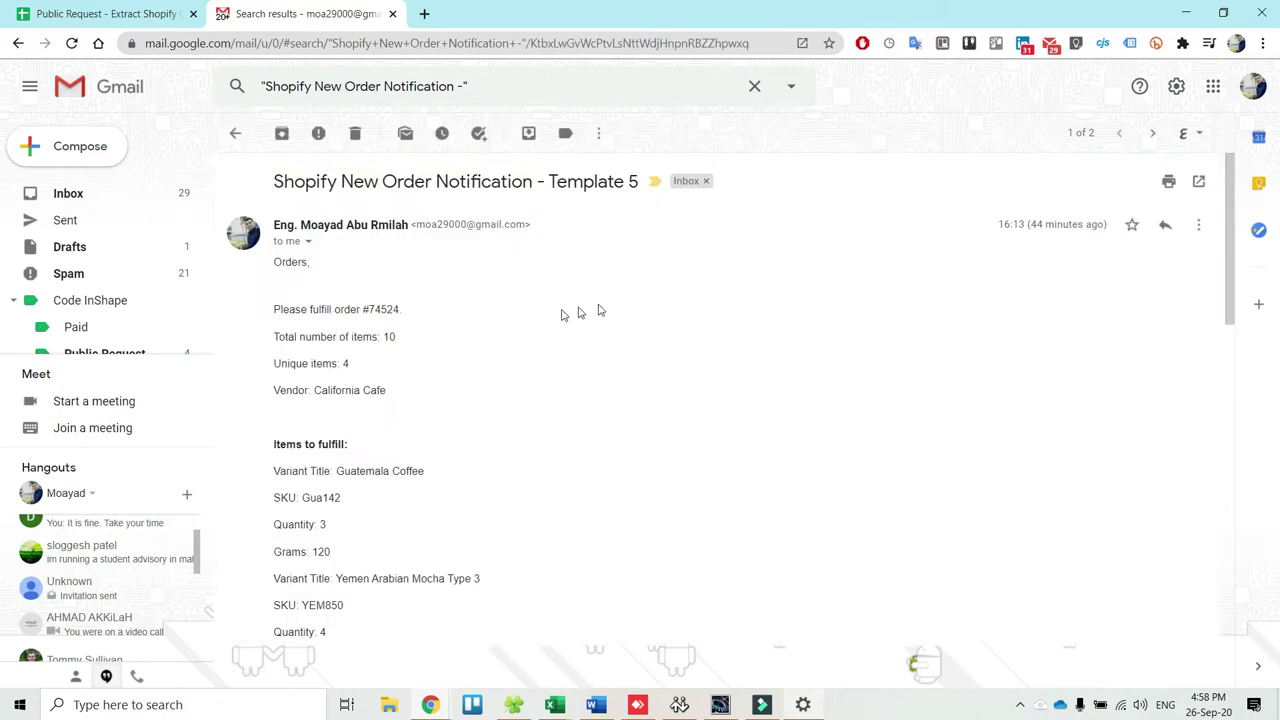
scroll(543, 329, down, 3)
scroll(463, 380, up, 1)
scroll(462, 398, up, 3)
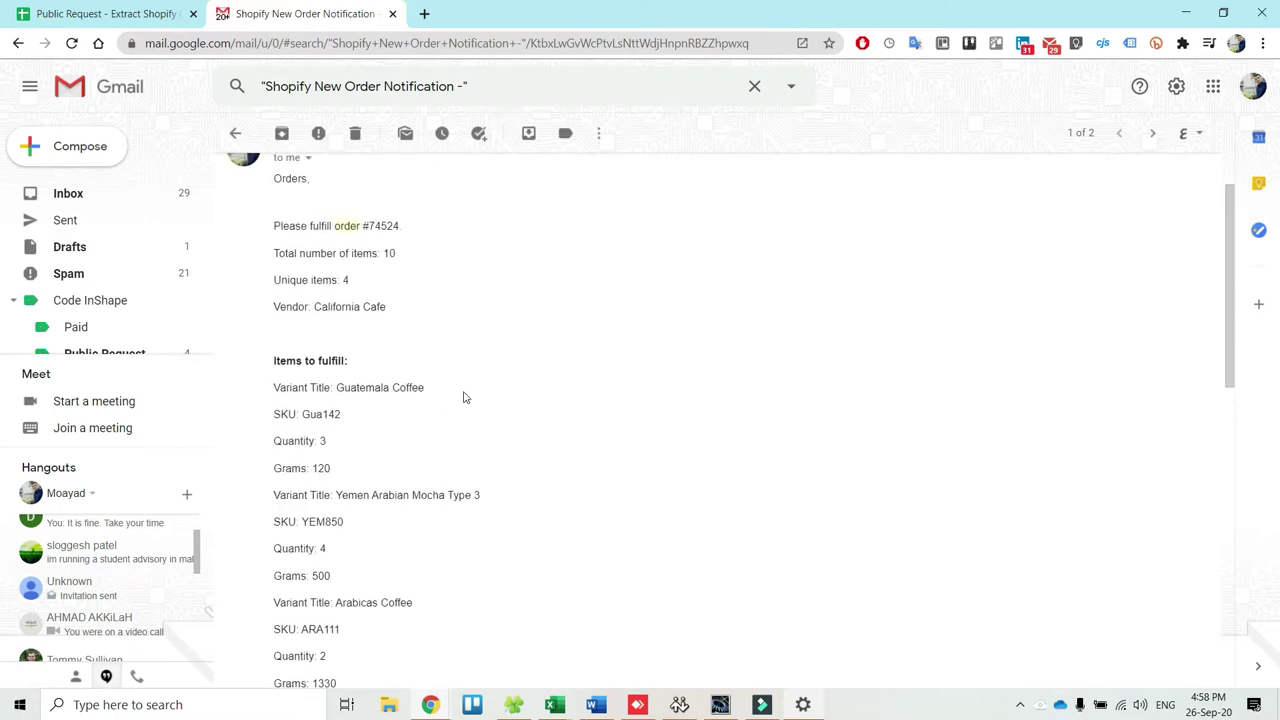
click(235, 133)
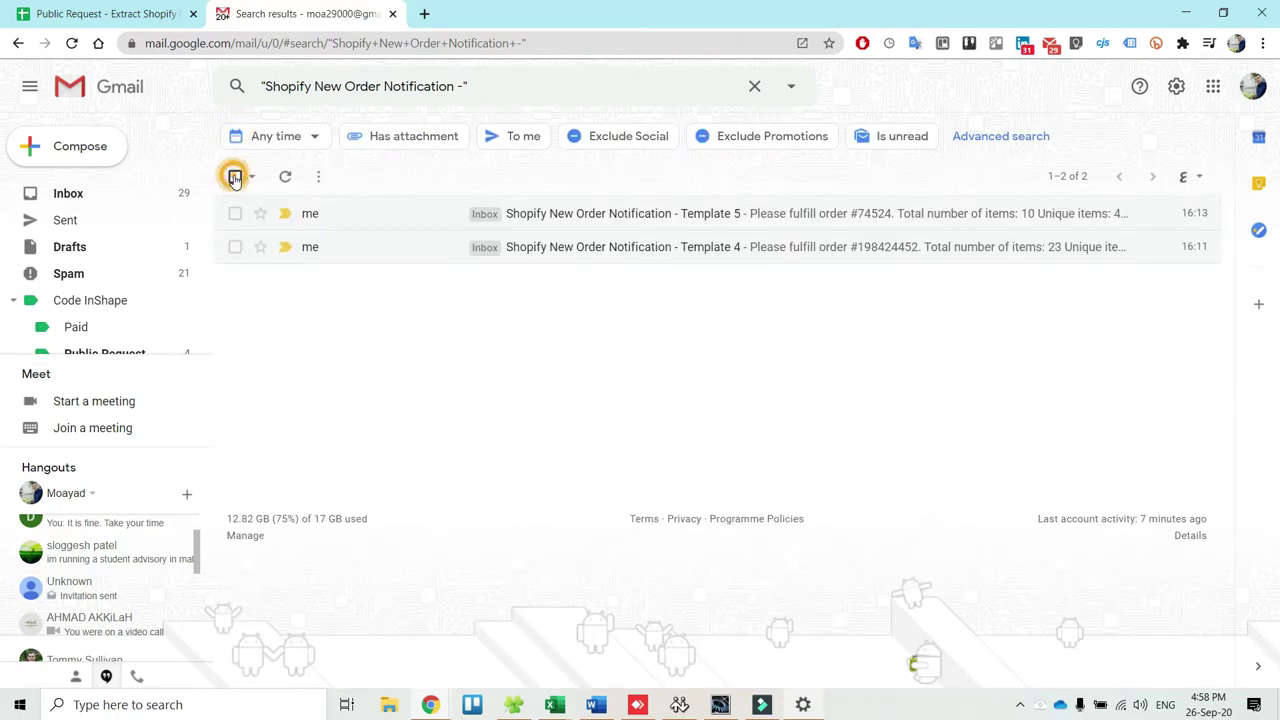
Step: Apply the Do Process label to both Shopify order emails
click(235, 178)
click(568, 176)
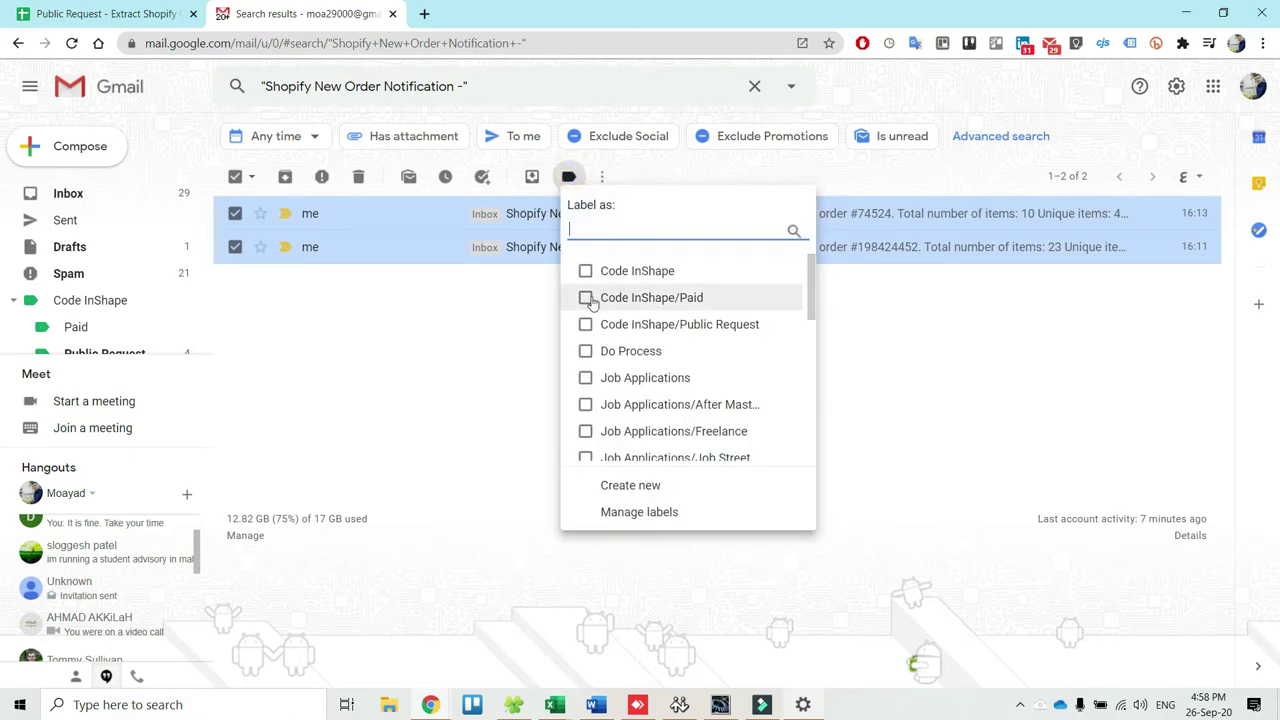
click(624, 352)
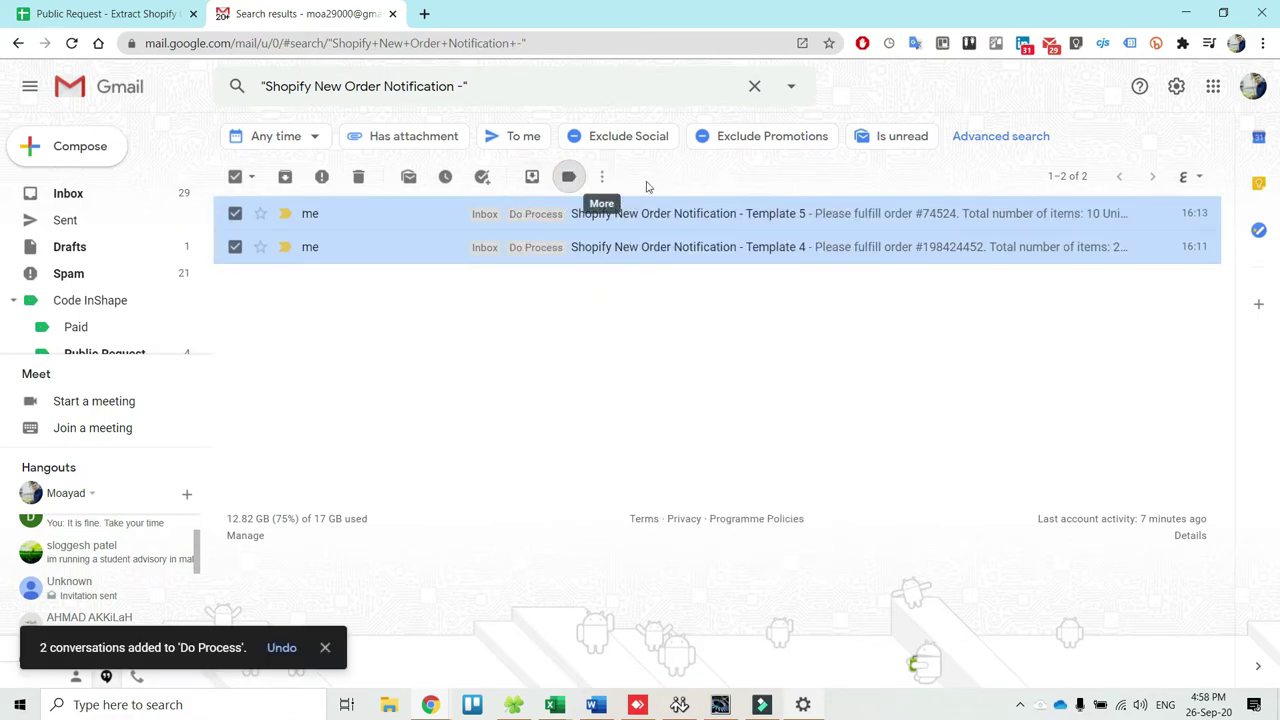
Step: Mark both emails as unread, deselect them, and return to the order spreadsheet
click(603, 180)
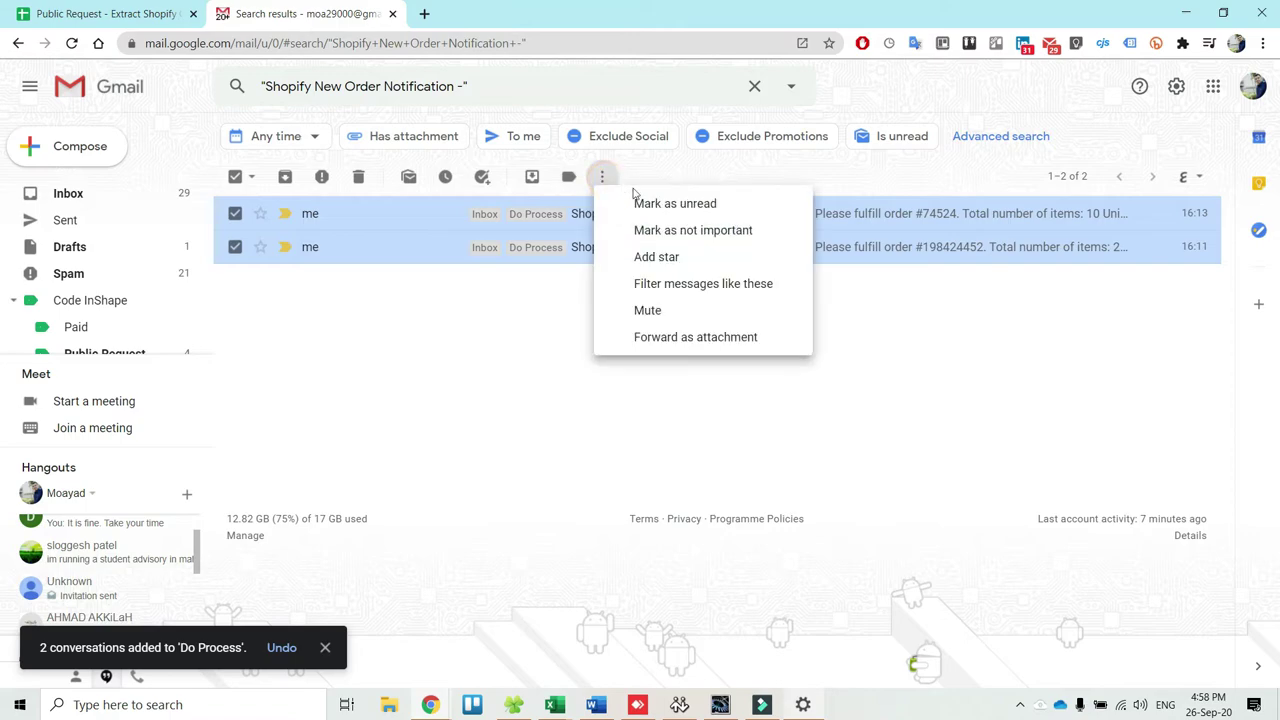
click(673, 206)
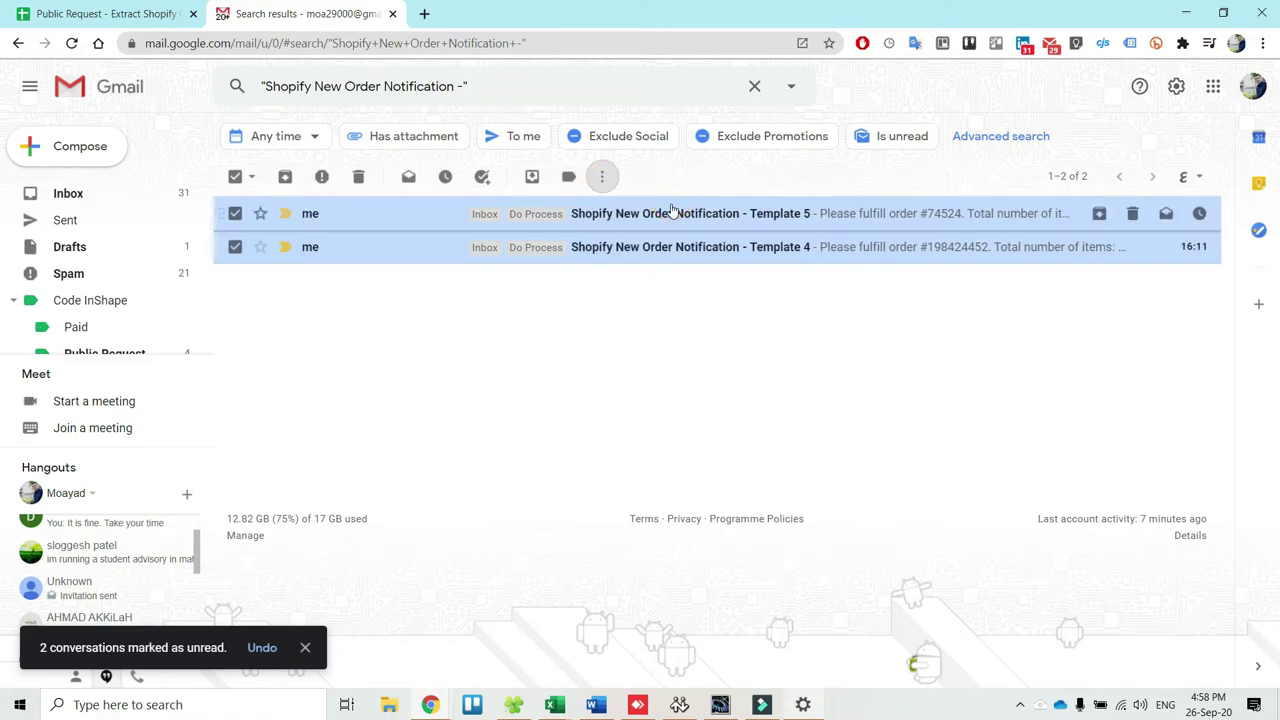
click(236, 177)
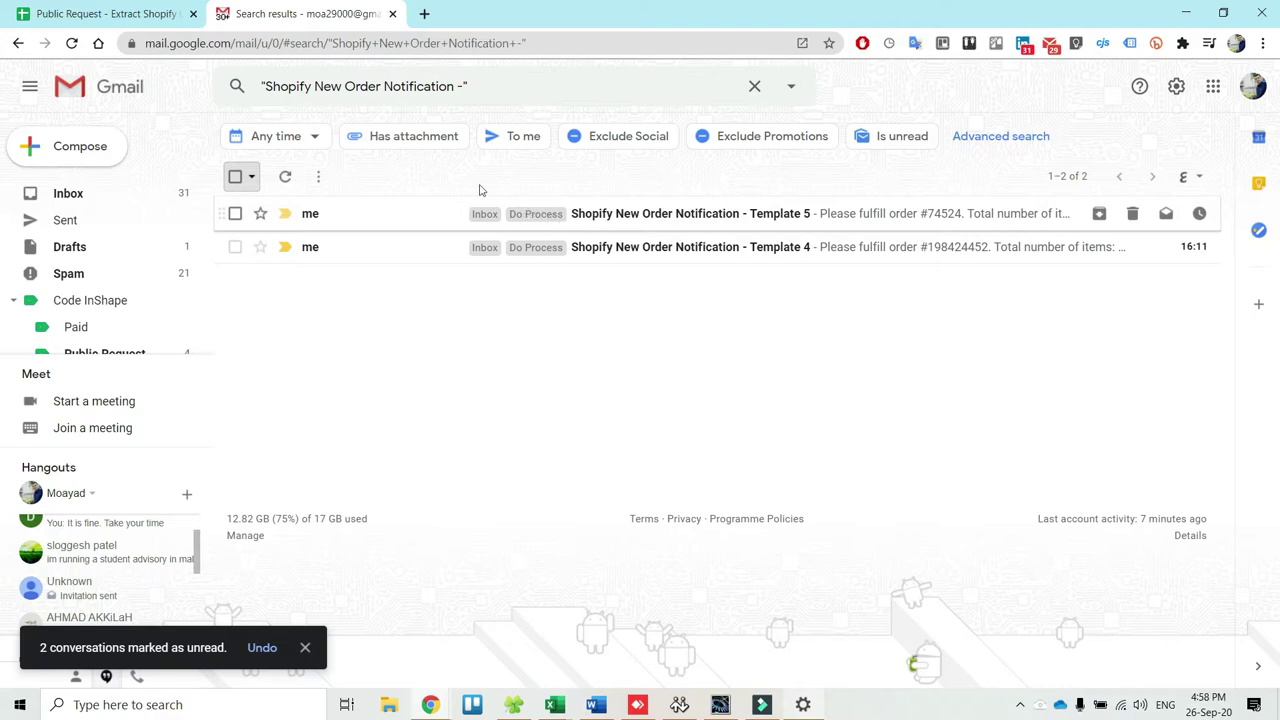
click(137, 17)
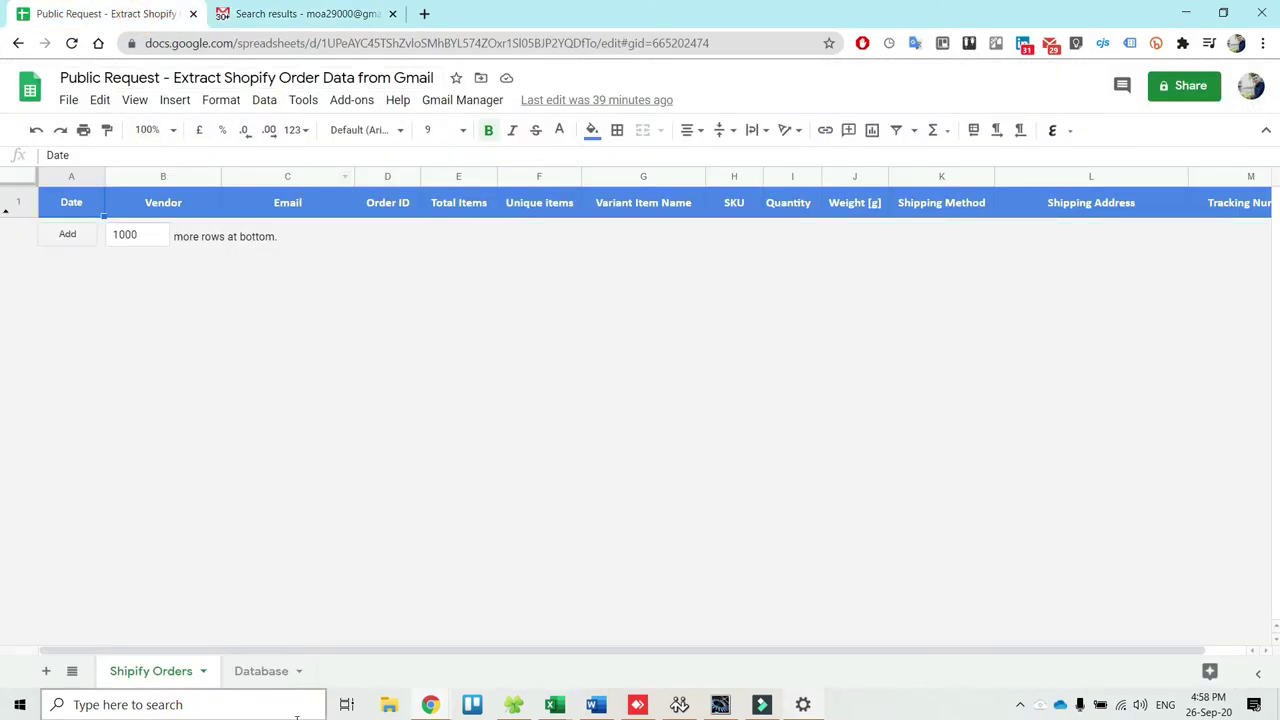
click(256, 674)
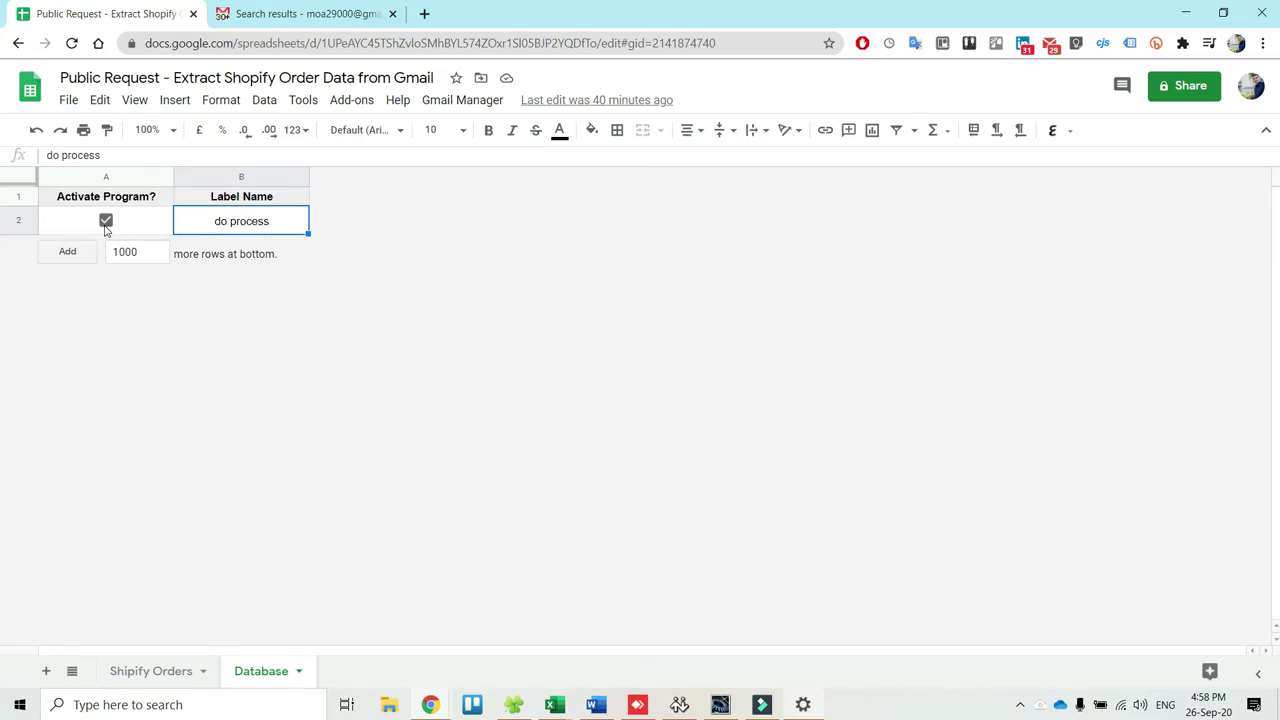
click(105, 222)
click(105, 222)
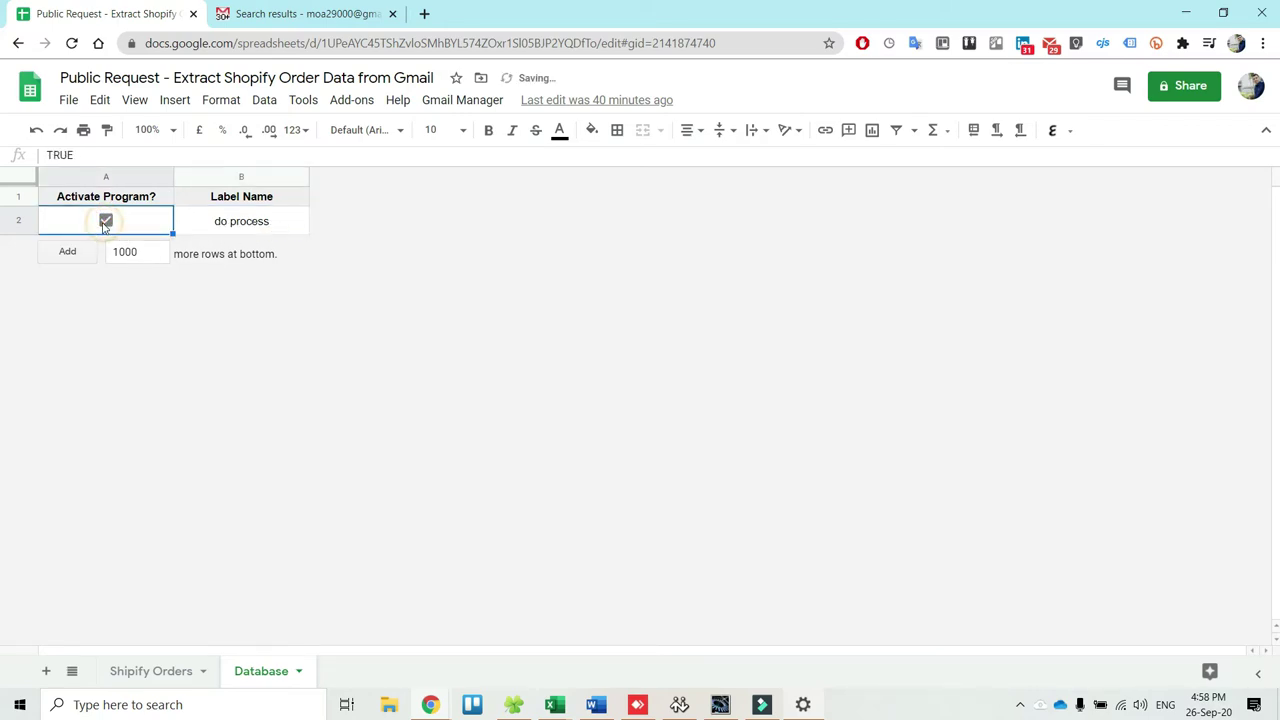
click(162, 676)
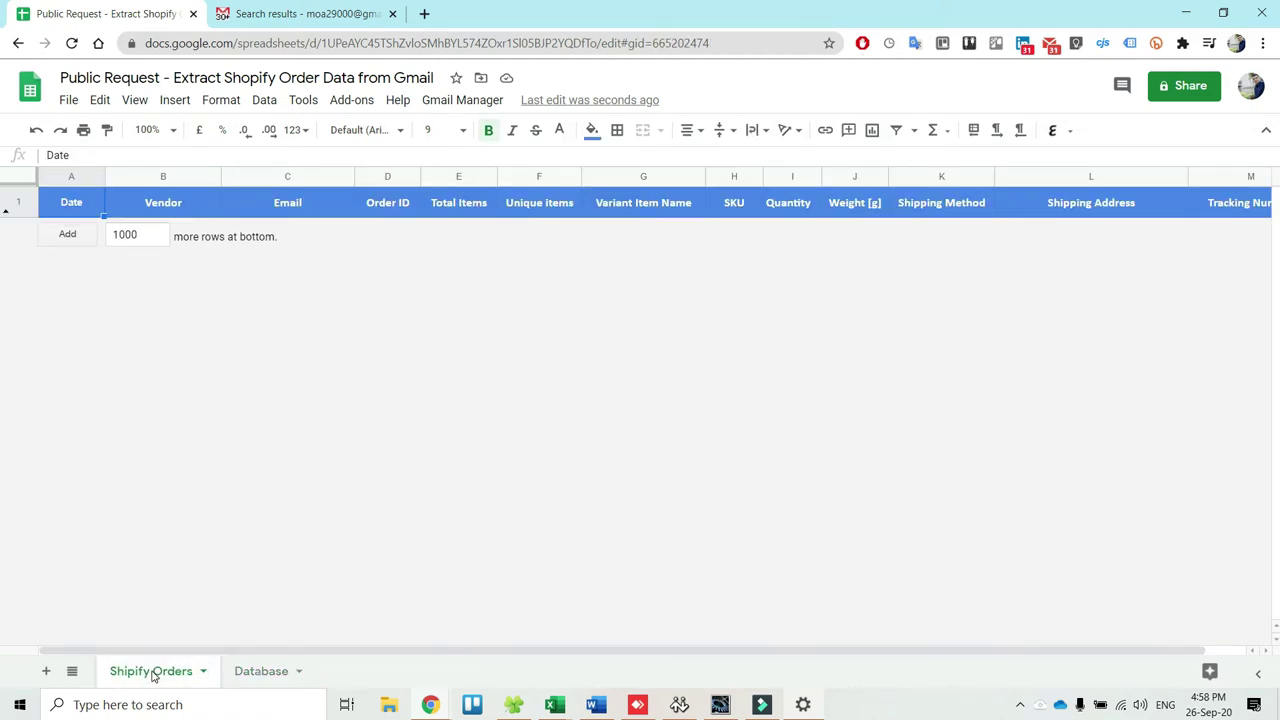
Step: Run Gmail Manager > Get Emails by Label to import both orders, then inspect each order's Unique items count
click(458, 101)
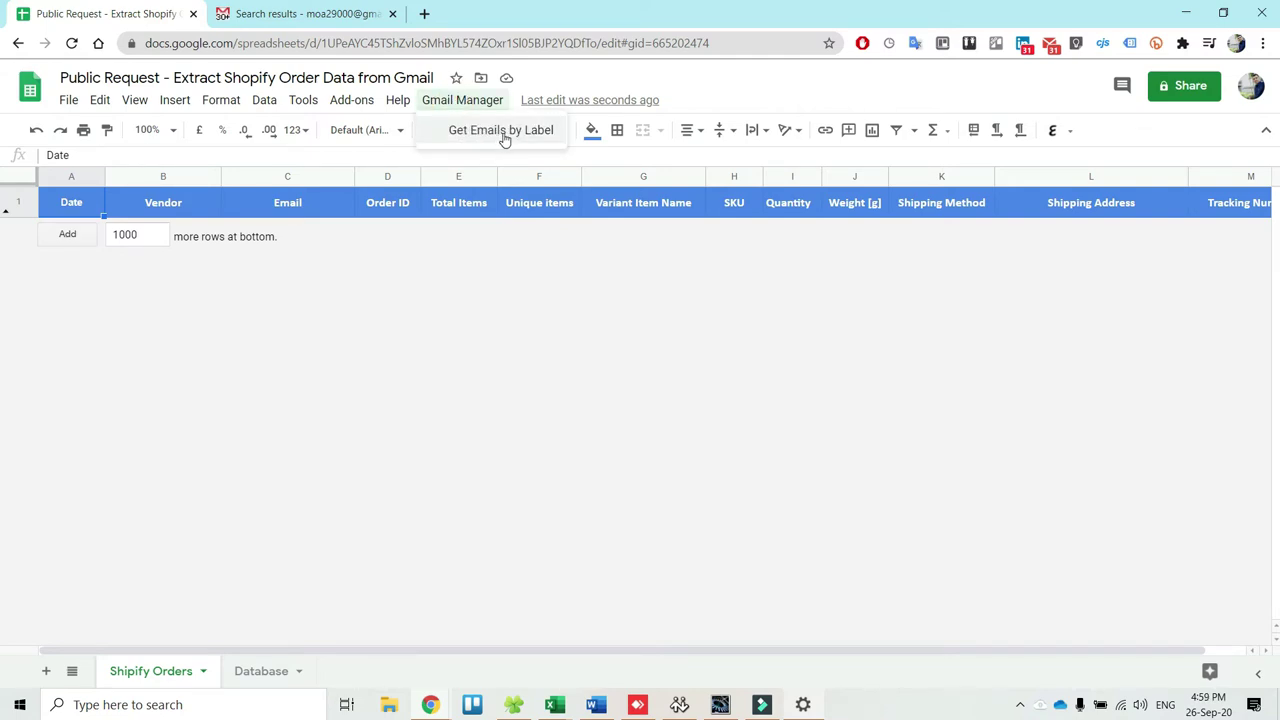
click(502, 130)
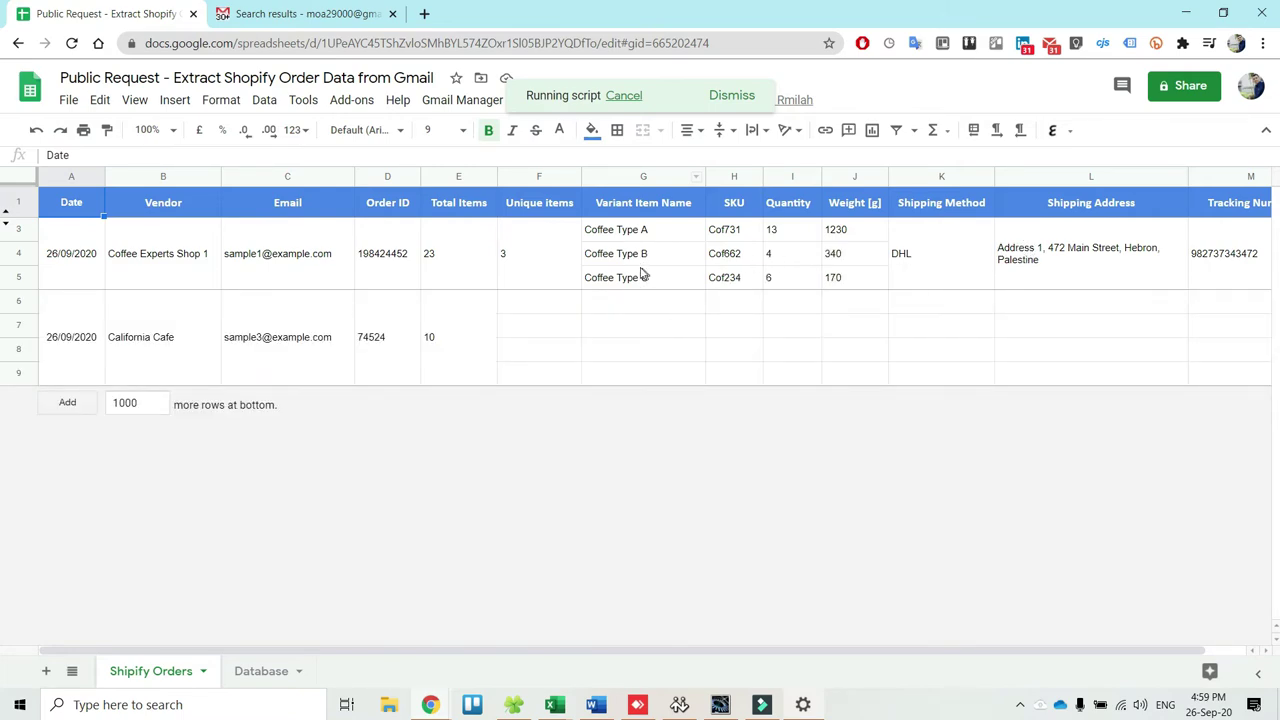
click(578, 250)
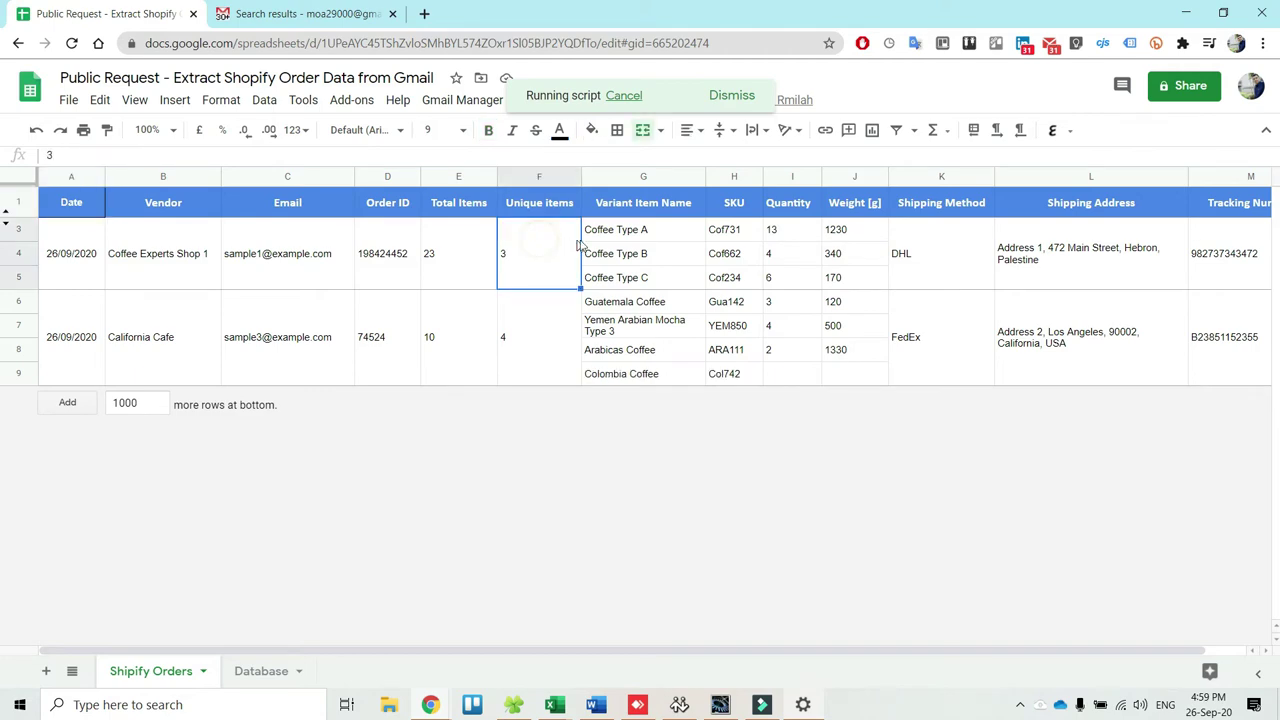
click(538, 350)
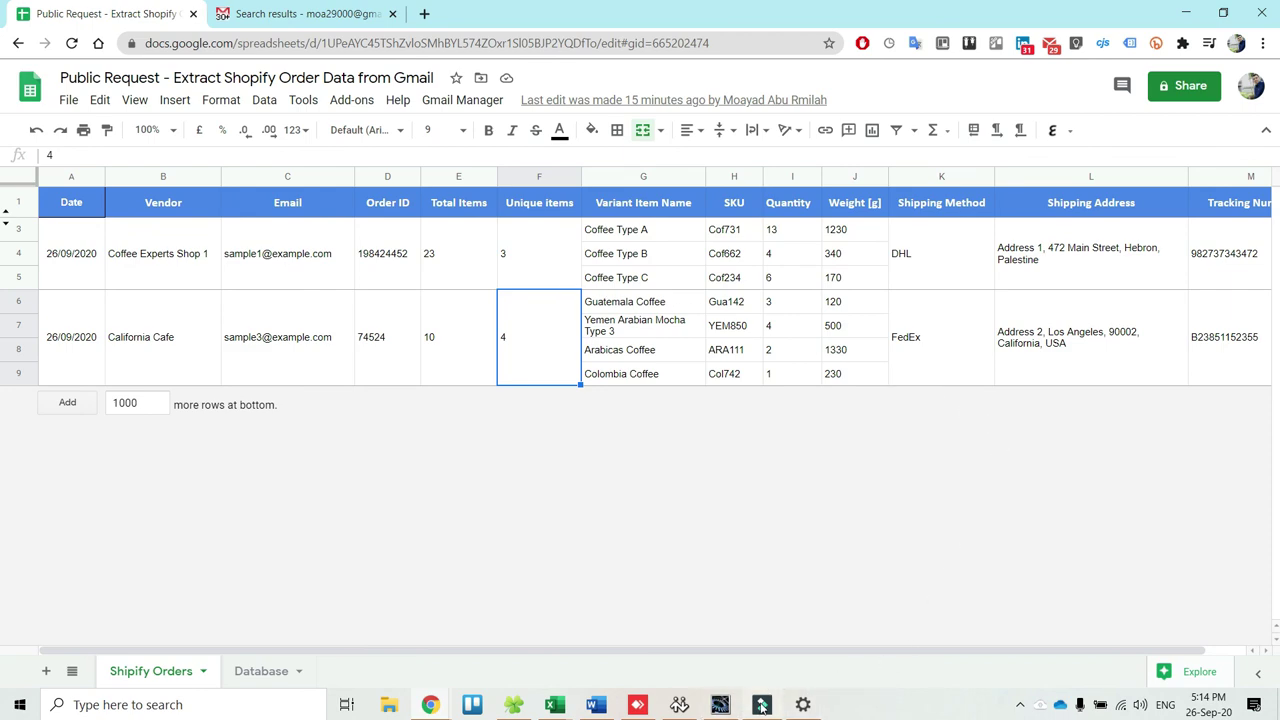
click(1020, 704)
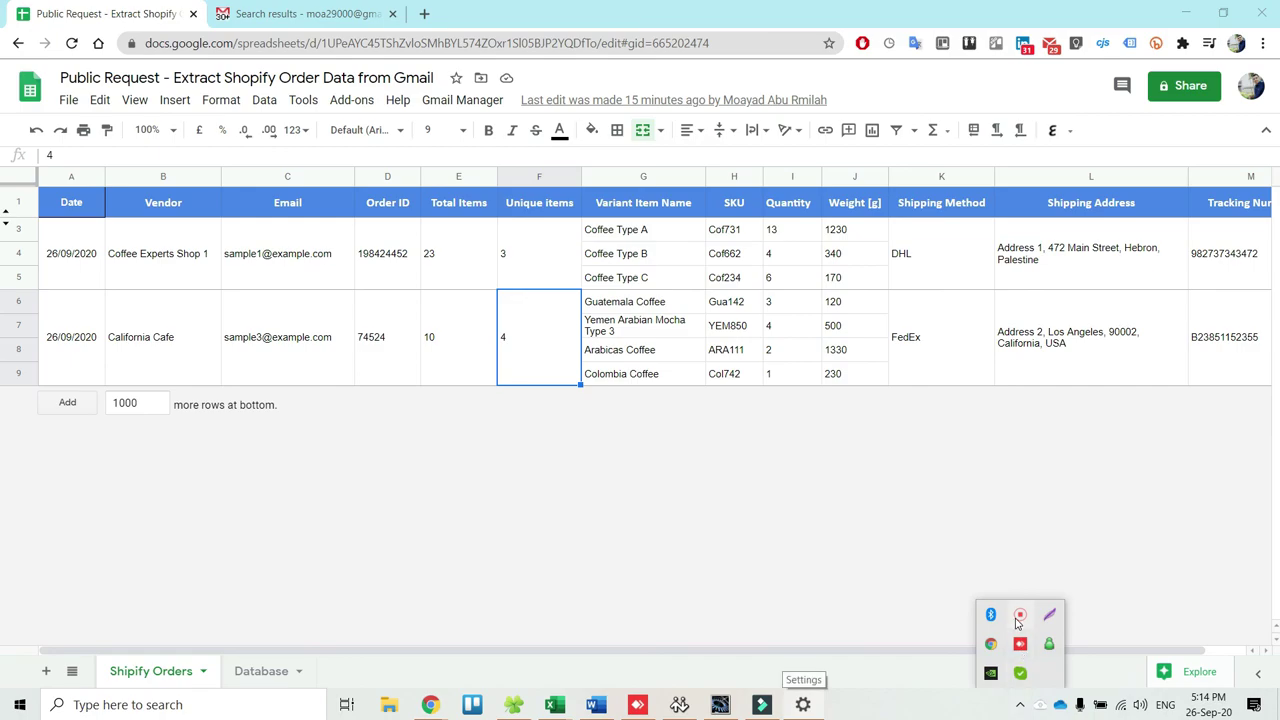